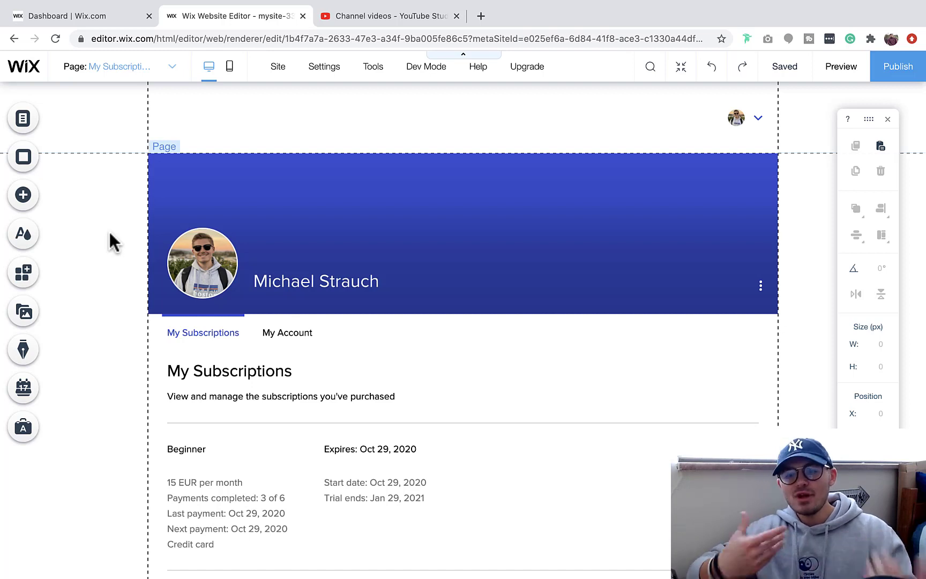
click(24, 128)
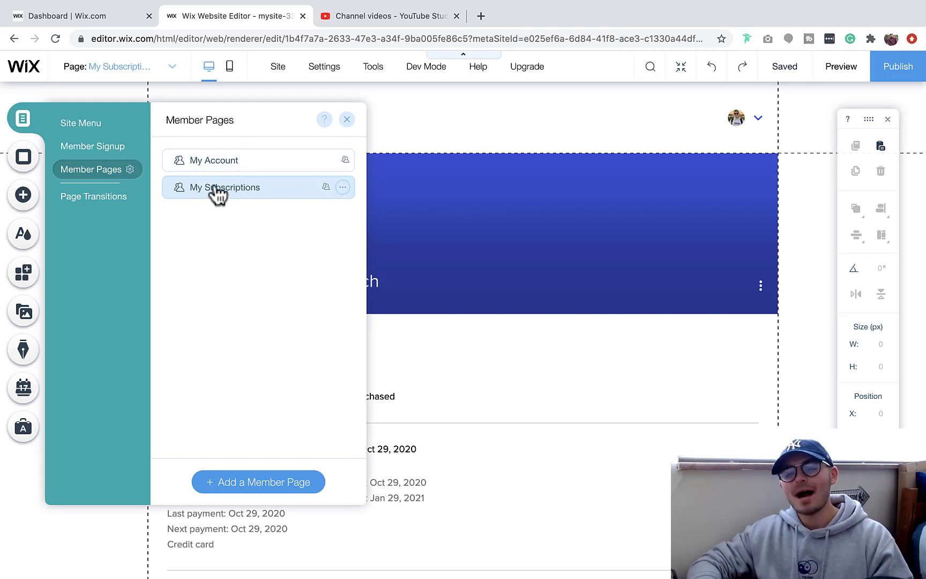
Preview the site, check the My Account page, then return to the empty My Subscriptions page
click(347, 122)
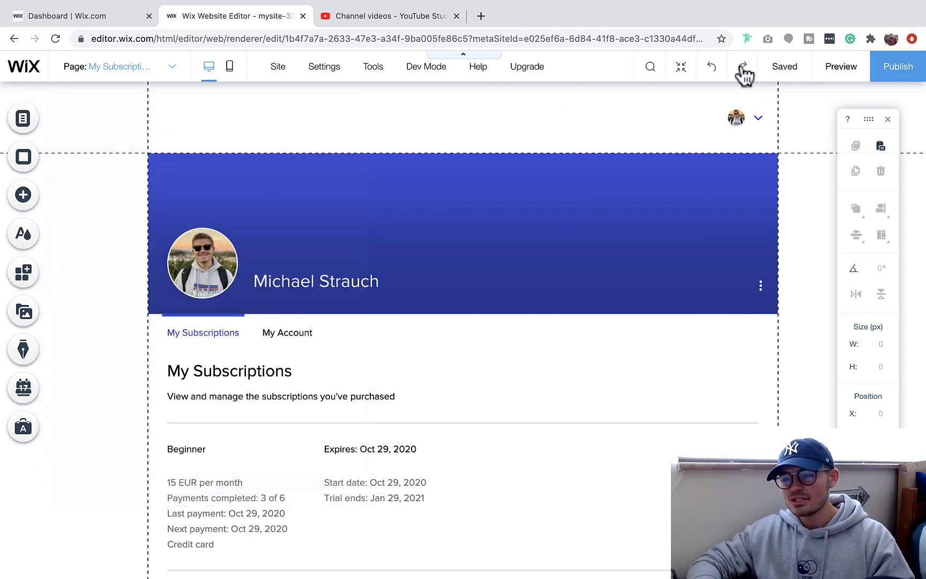
click(840, 64)
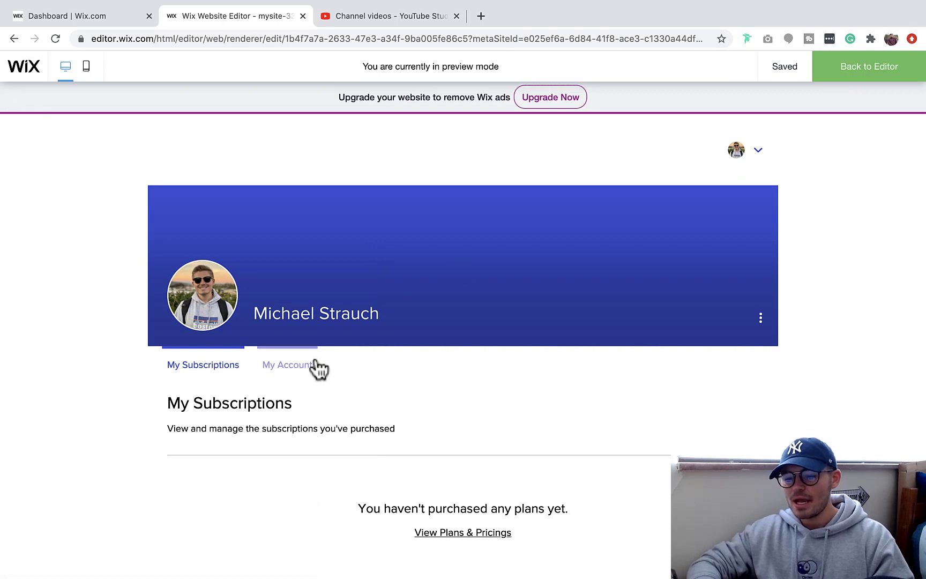
click(293, 371)
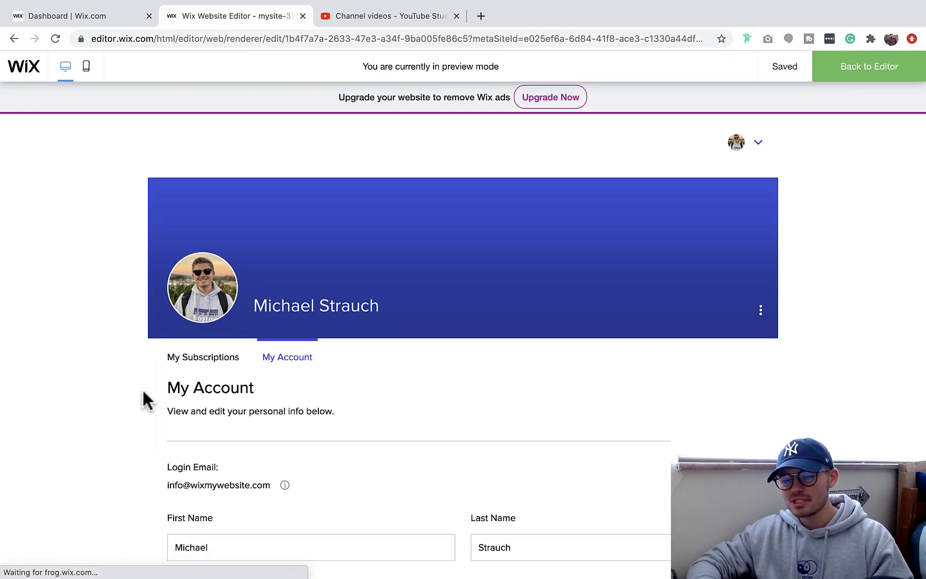
scroll(143, 391, down, 5)
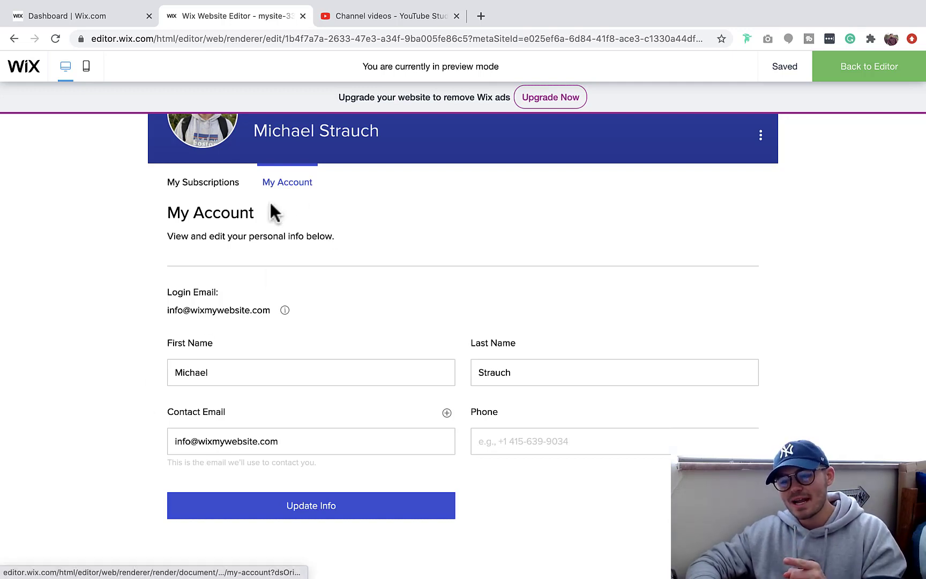
click(217, 189)
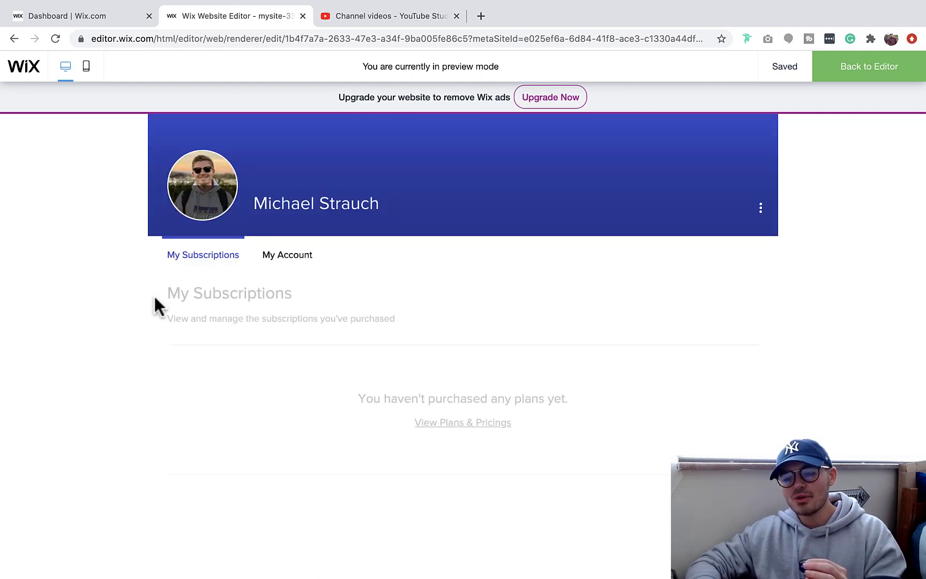
scroll(102, 414, down, 1)
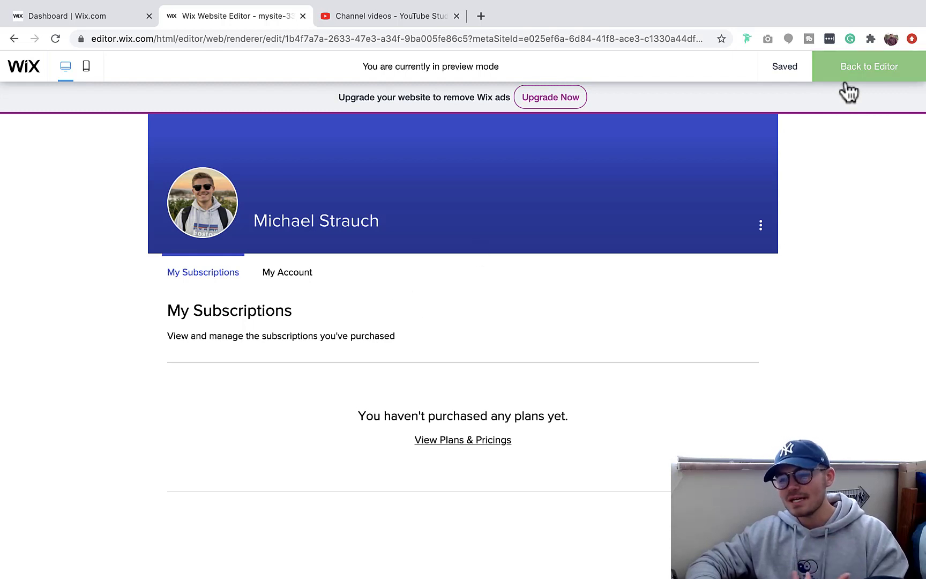
Exit preview to the editor, where My Subscriptions shows sample Beginner, Pro and VIP plans
click(867, 76)
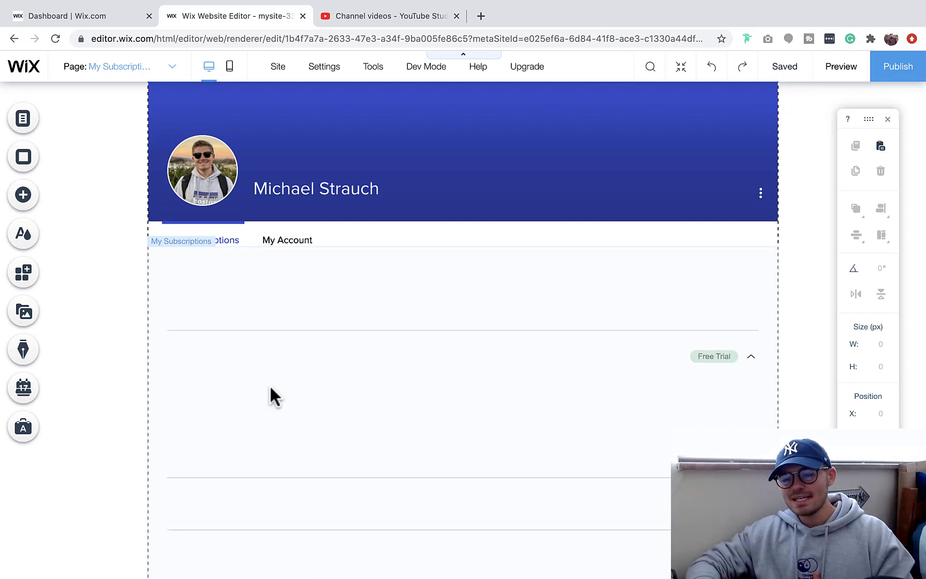
scroll(269, 384, down, 3)
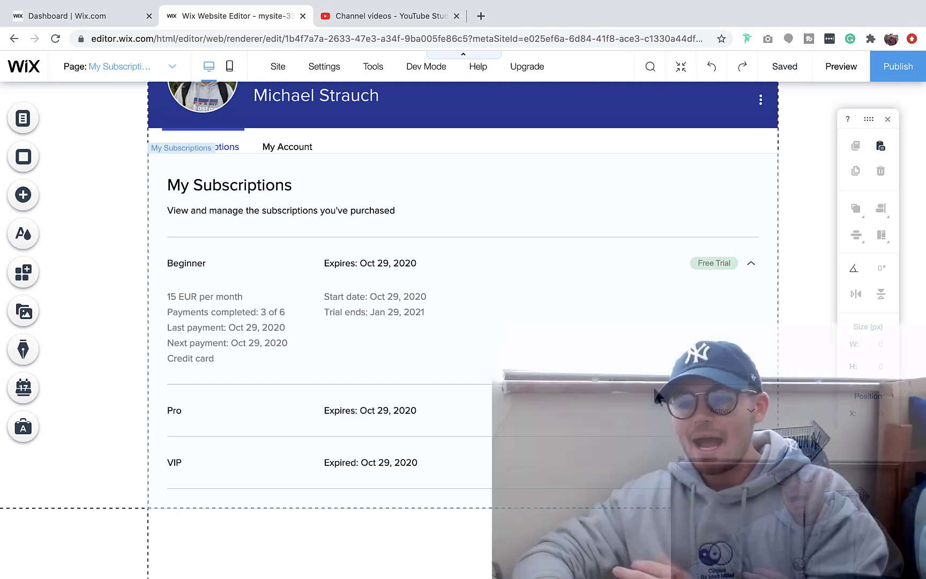
scroll(654, 387, up, 3)
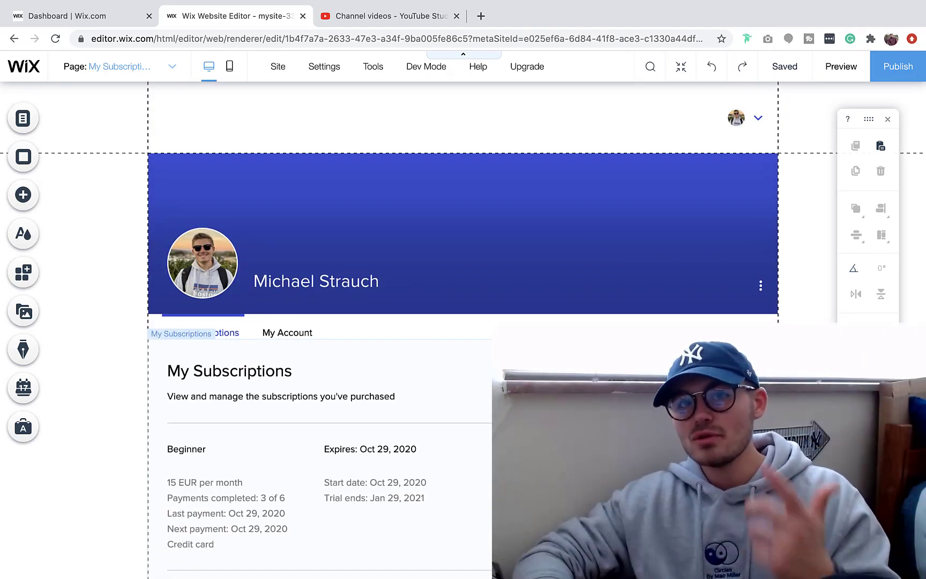